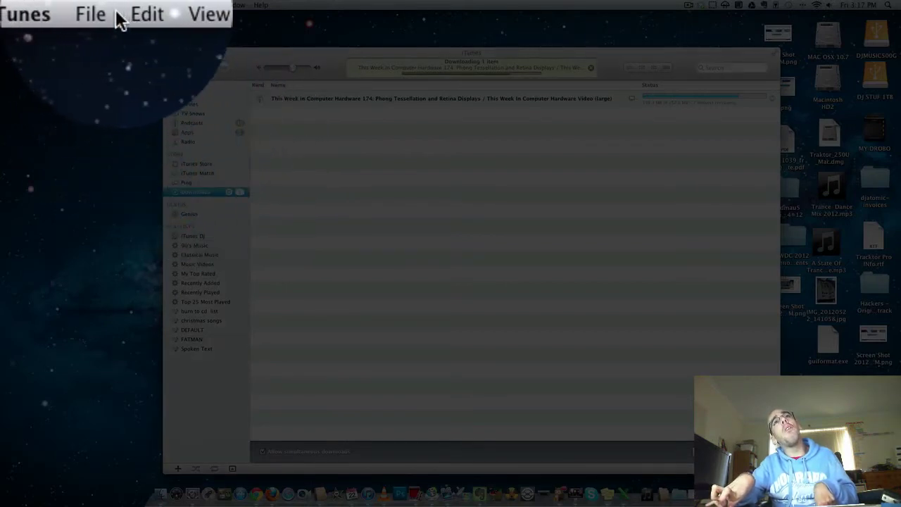
- Choose New Smart Playlist from the File menu to bring up the rule editor
{"action": "left_click", "coordinate": [117, 14]}
{"action": "left_click", "coordinate": [117, 14]}
{"action": "left_click", "coordinate": [117, 14]}
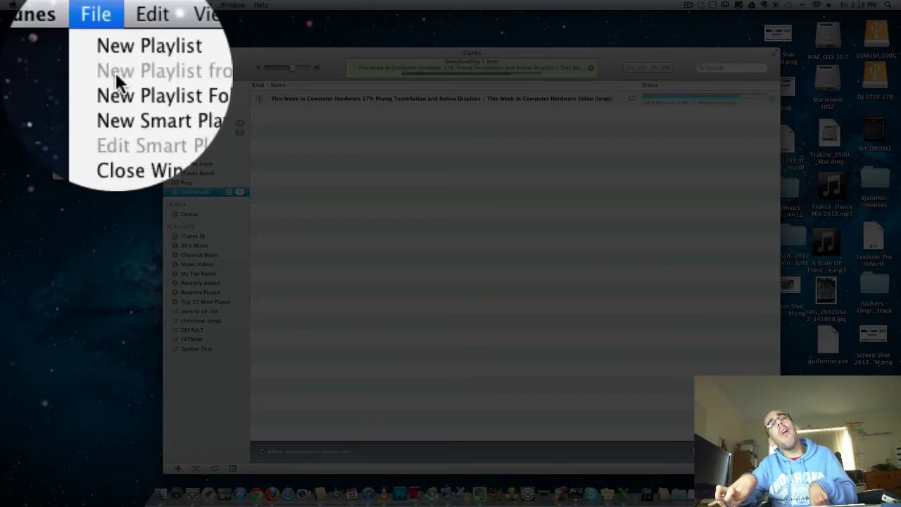
{"action": "left_click", "coordinate": [116, 118]}
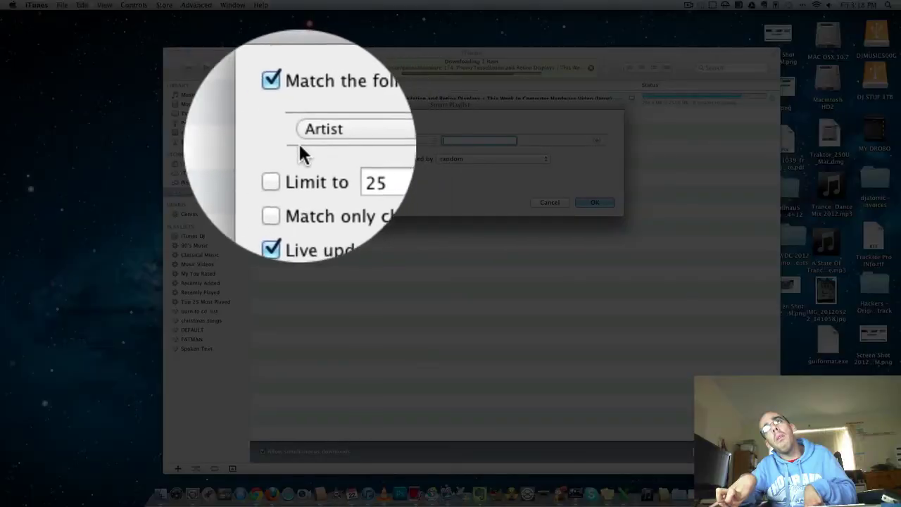
- Change the rule from Artist contains to Media Kind is Podcast
{"action": "left_click", "coordinate": [313, 144]}
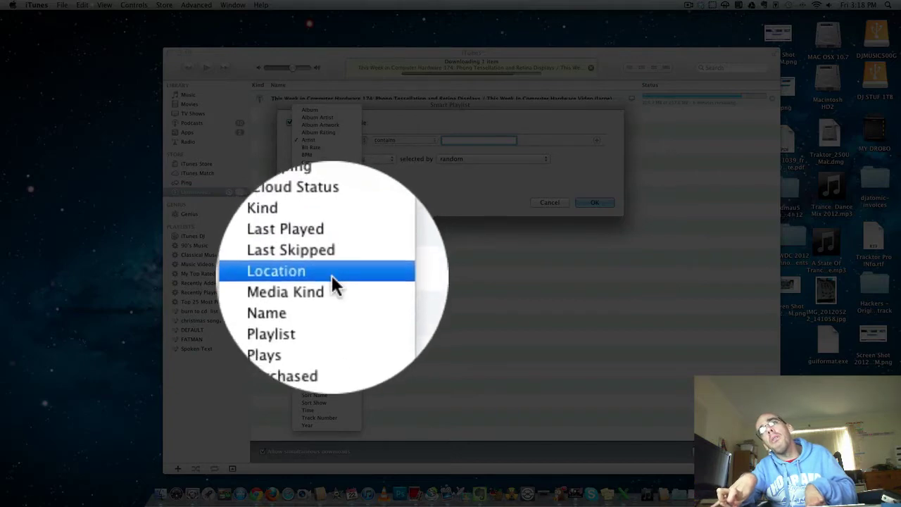
{"action": "left_click", "coordinate": [320, 281]}
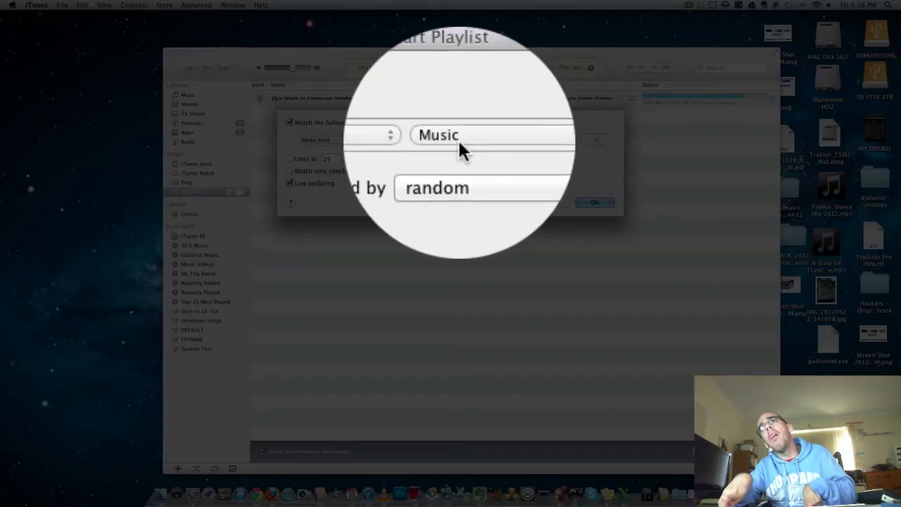
{"action": "left_click", "coordinate": [458, 141]}
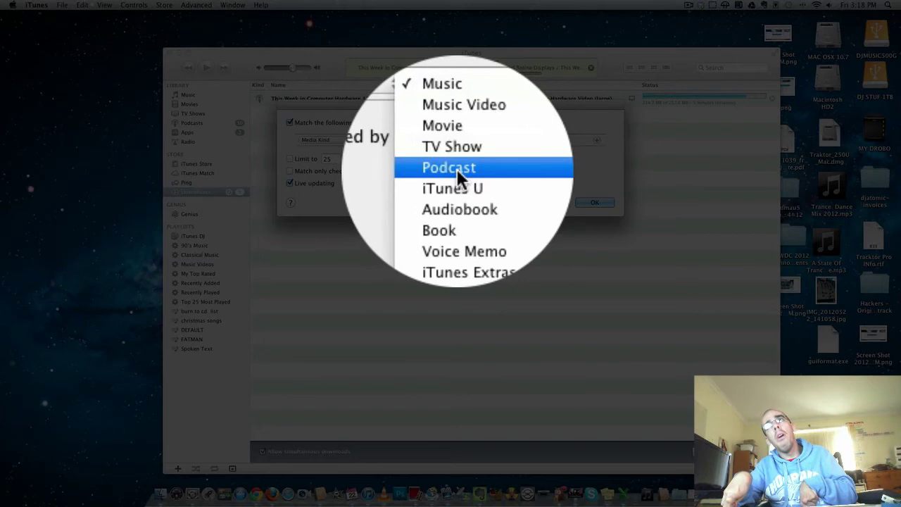
{"action": "left_click", "coordinate": [459, 176]}
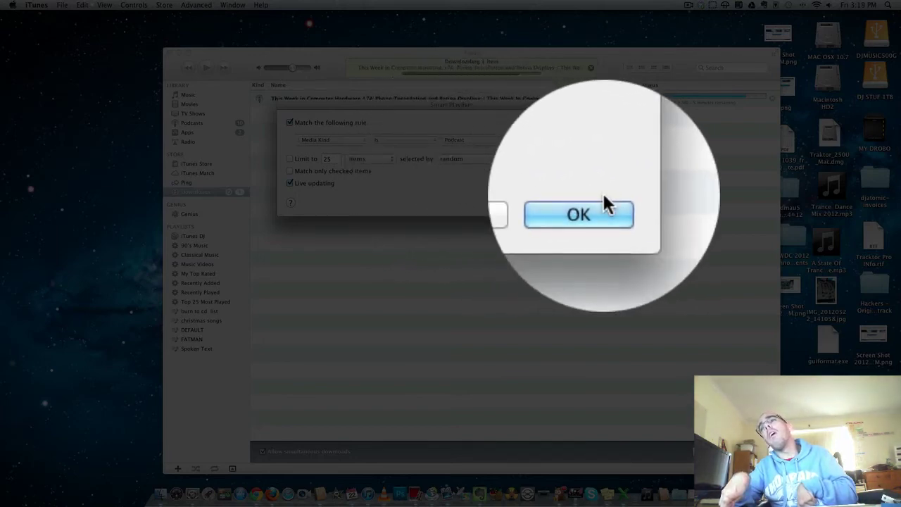
- Confirm the smart playlist, then select the MacBreak Weekly 300 and Tech News Today 523 episodes
{"action": "left_click", "coordinate": [598, 205]}
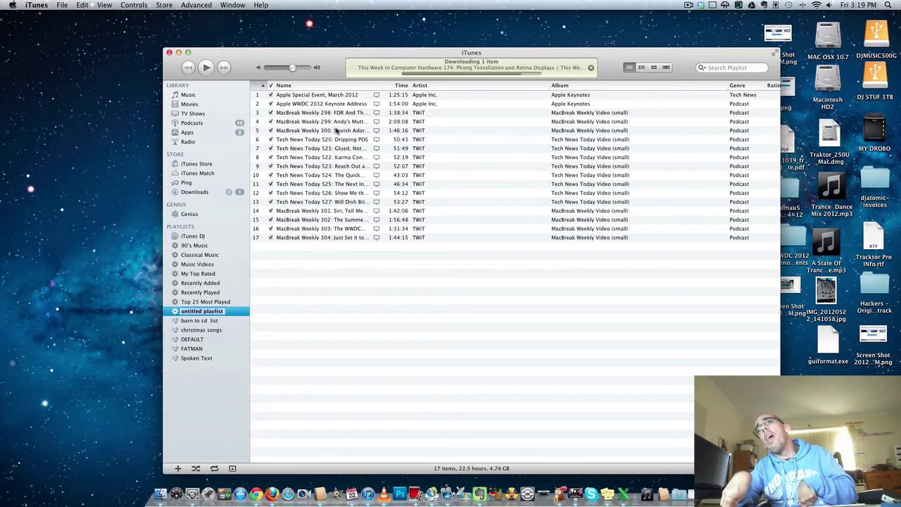
{"action": "left_click", "coordinate": [337, 131]}
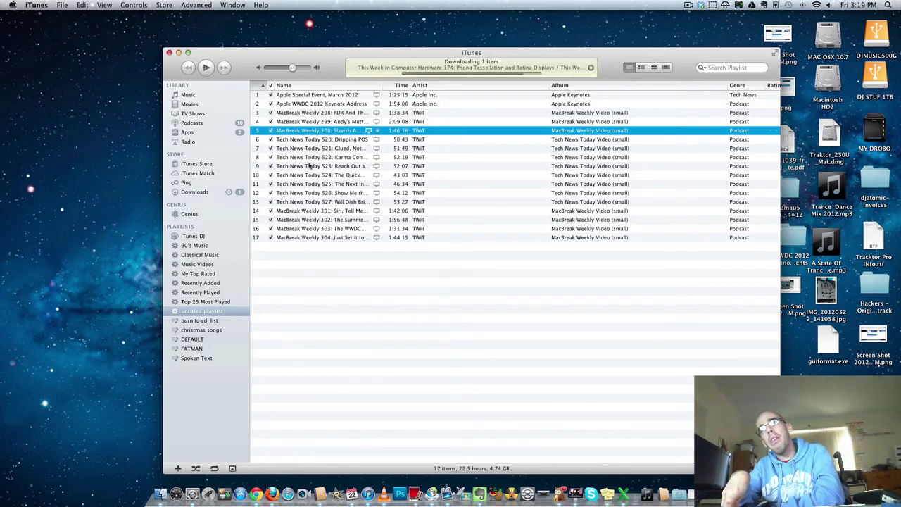
{"action": "left_click", "coordinate": [310, 166]}
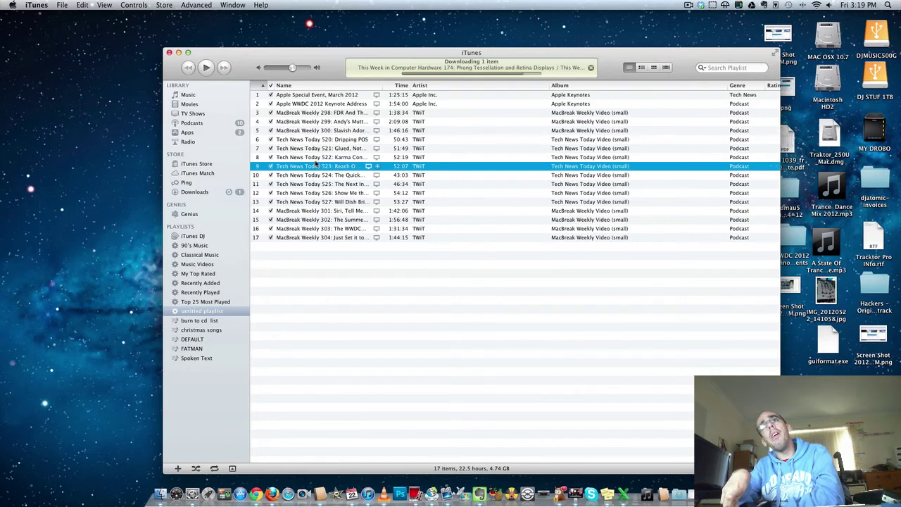